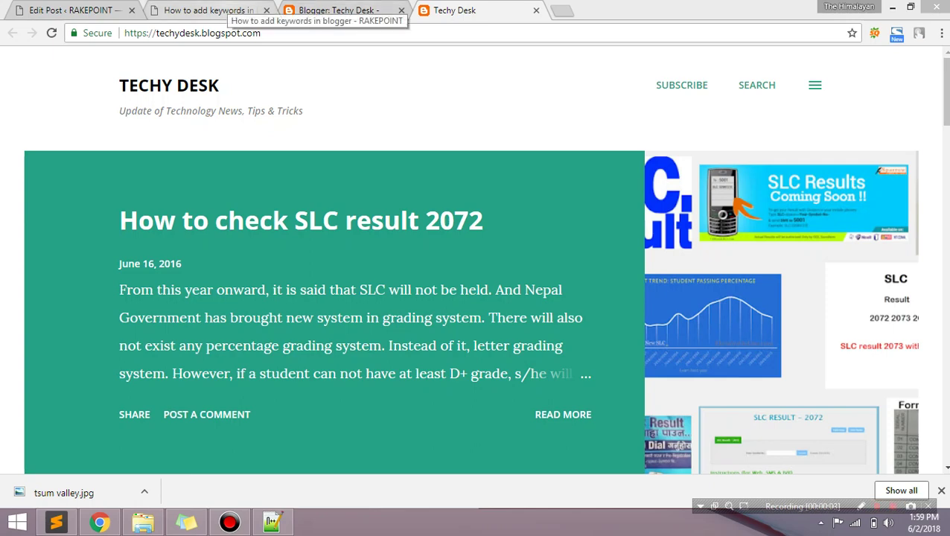
Switch to the 'How to add keywords in blogger' tutorial article.
left_click(224, 10)
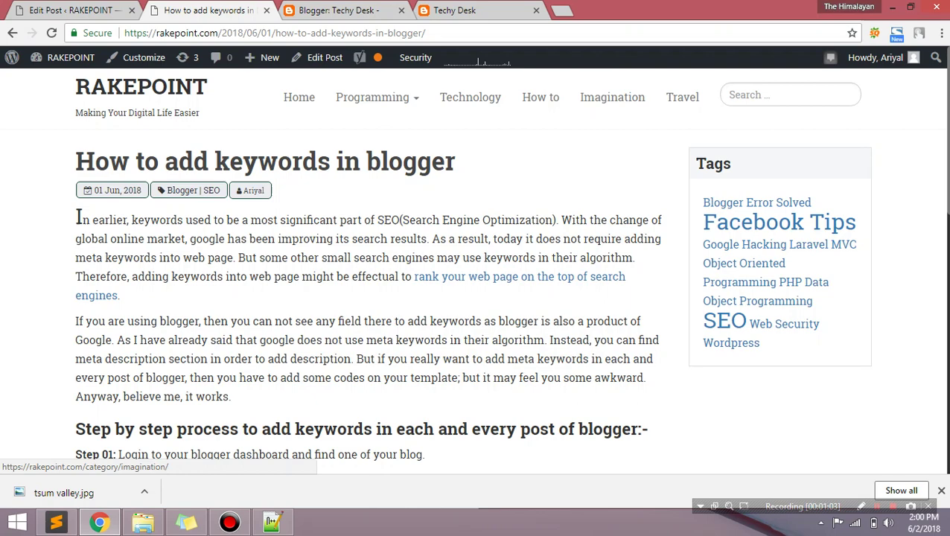
Scroll the tutorial down to the Step 04 meta-tag code, glancing briefly at the Blogger tab.
scroll(79, 217, "down", 3)
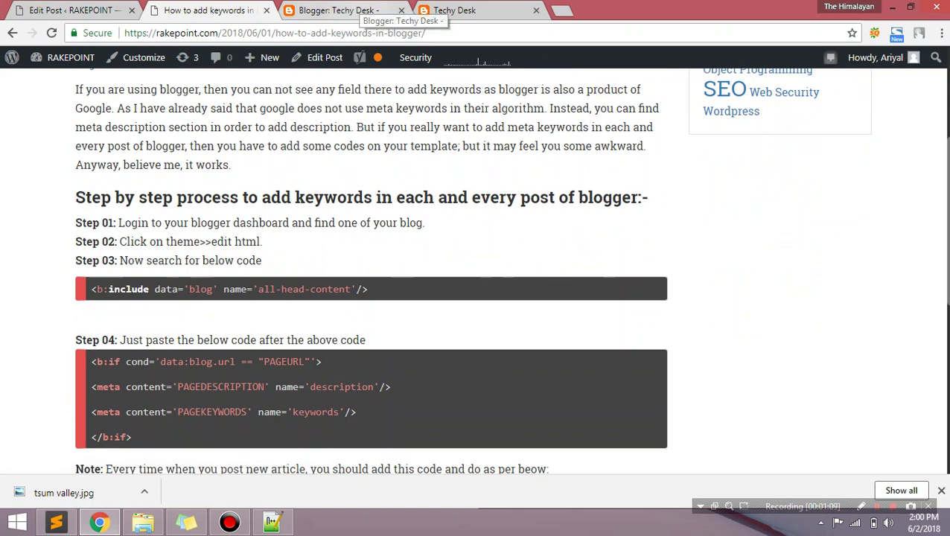
left_click(344, 11)
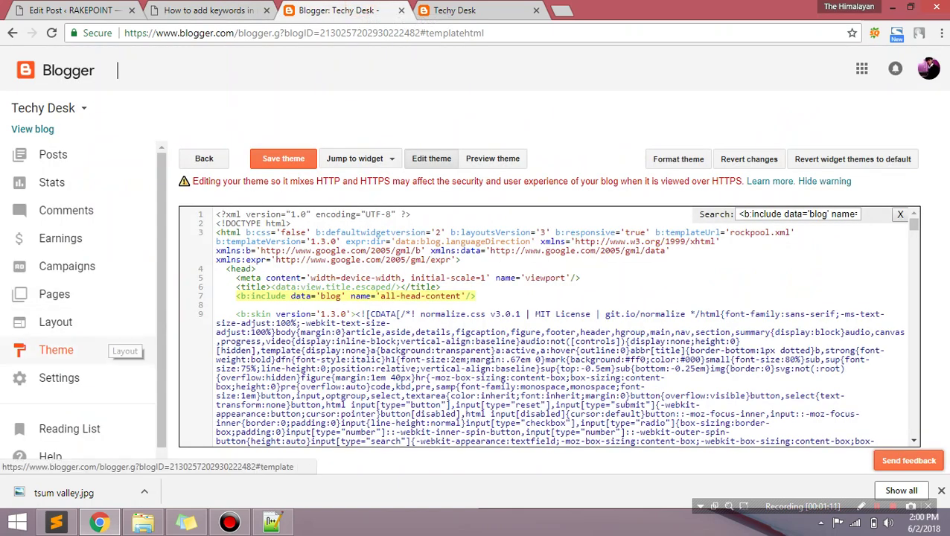
left_click(212, 9)
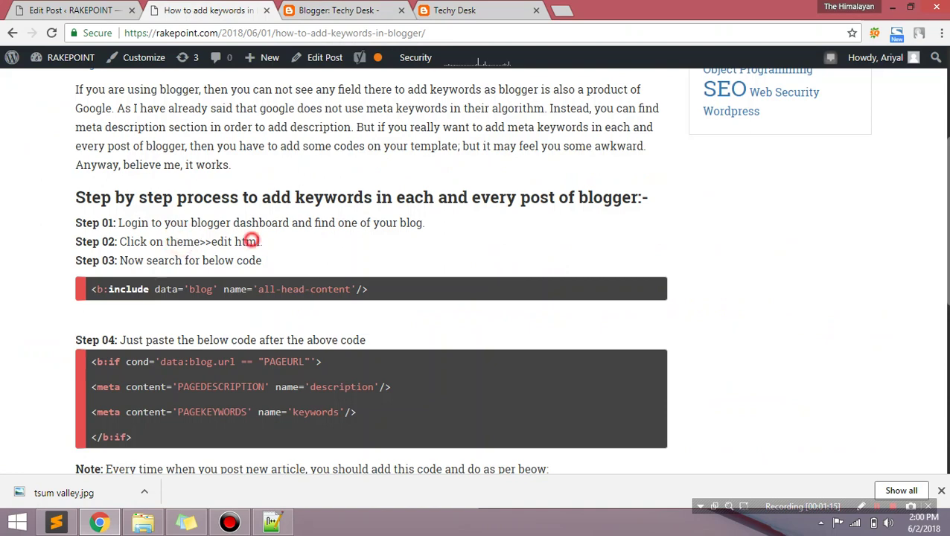
Reopen the Techy Desk theme's HTML editor from the Blogger Theme page.
left_click(344, 9)
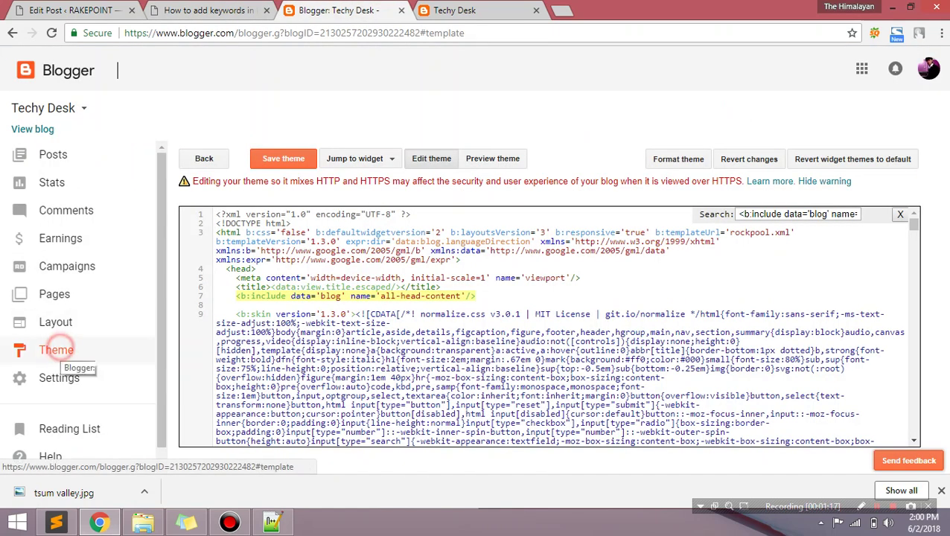
left_click(56, 350)
left_click(346, 411)
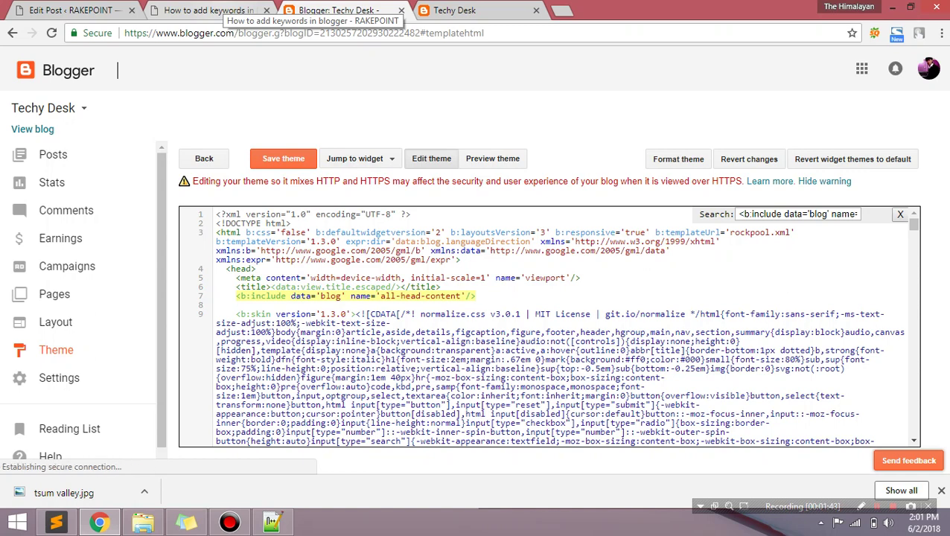
Find the all-head-content include on line 7 of the theme code by searching for it.
left_click(208, 11)
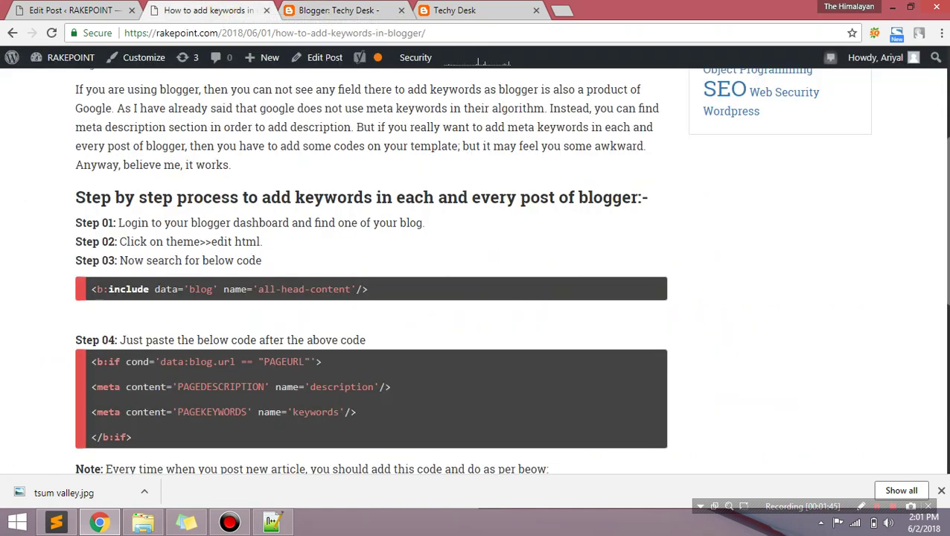
triple_click(186, 289)
key("ctrl+c")
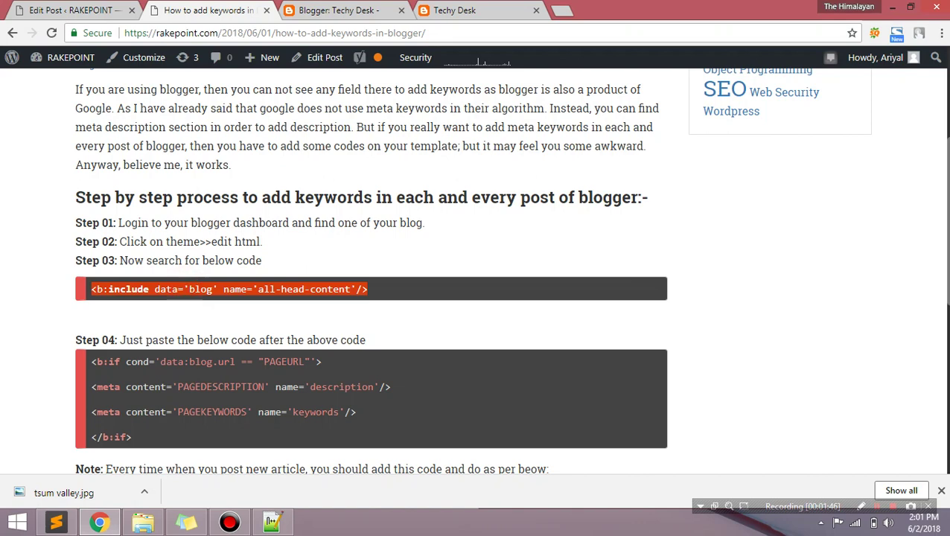
left_click(339, 11)
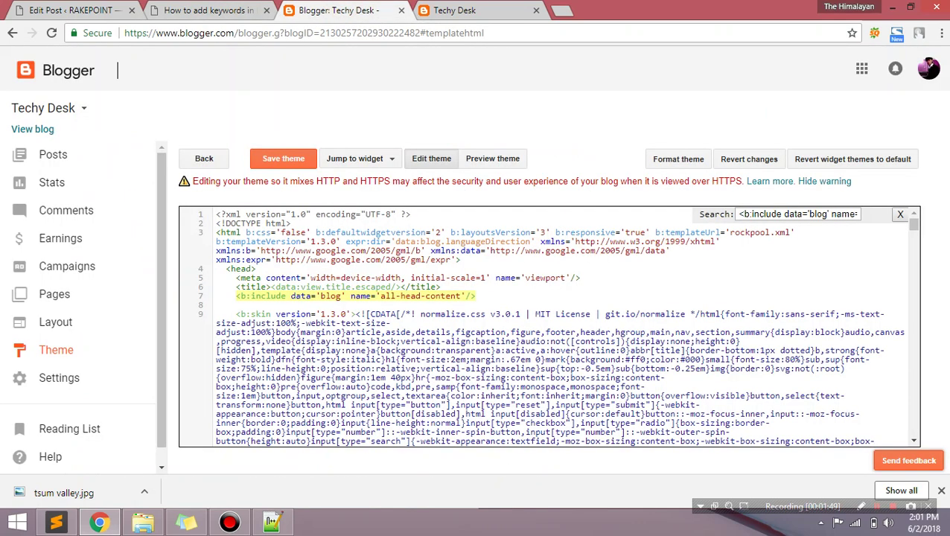
key("ctrl+v")
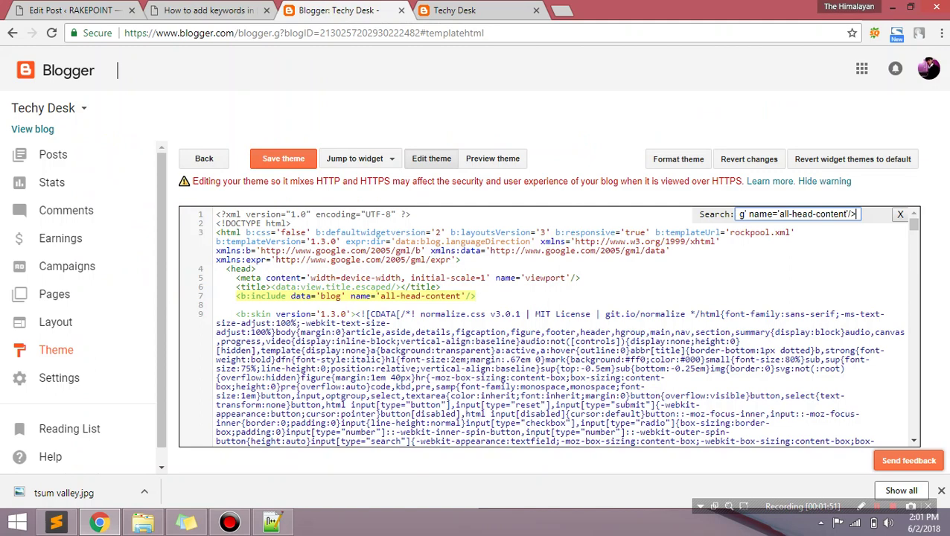
key("Return")
left_click(317, 295)
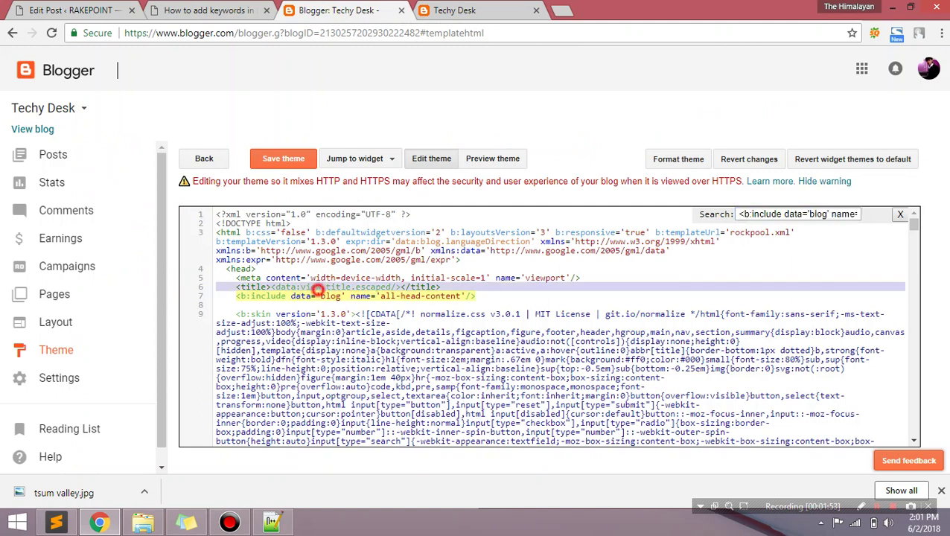
Paste the tutorial's Step 04 b:if meta description-and-keywords block on a new line after line 7.
key("ctrl+shift+Tab")
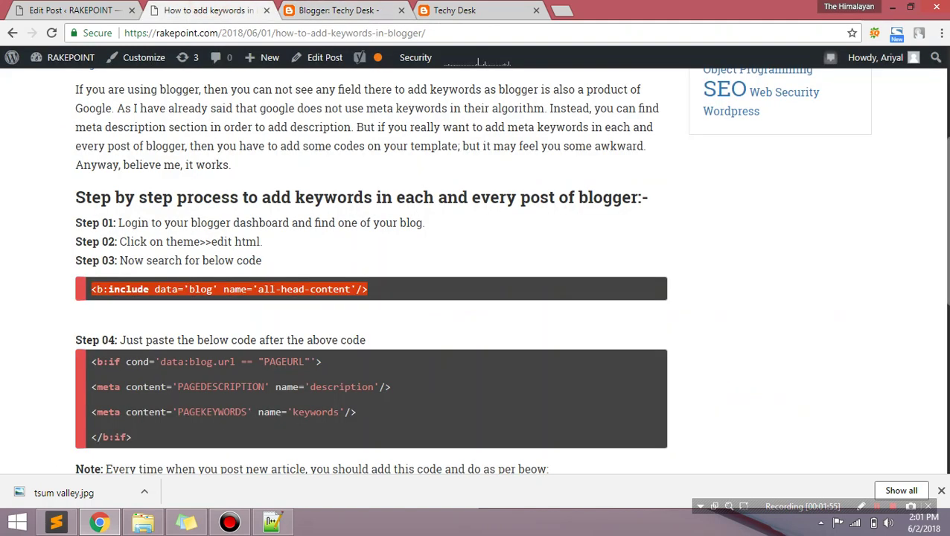
left_click(223, 398)
key("ctrl+c")
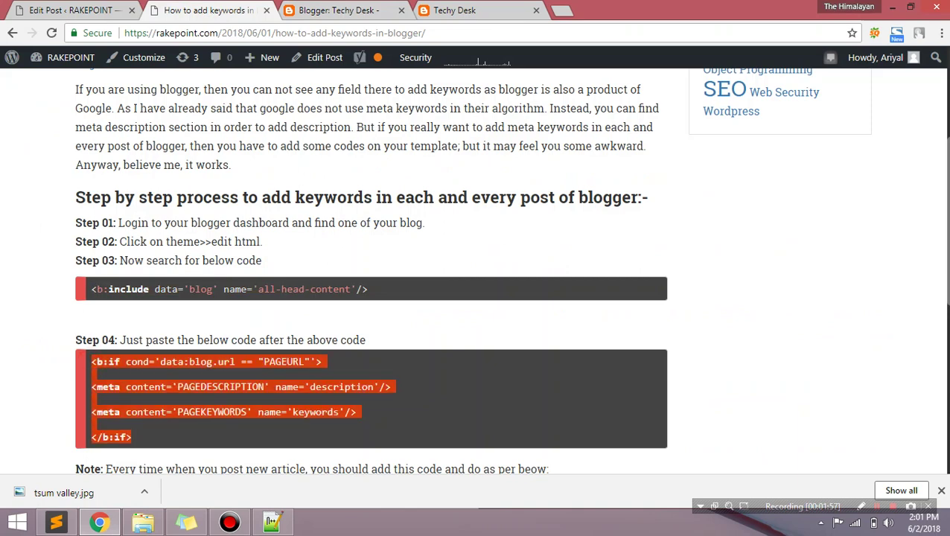
key("ctrl+Tab")
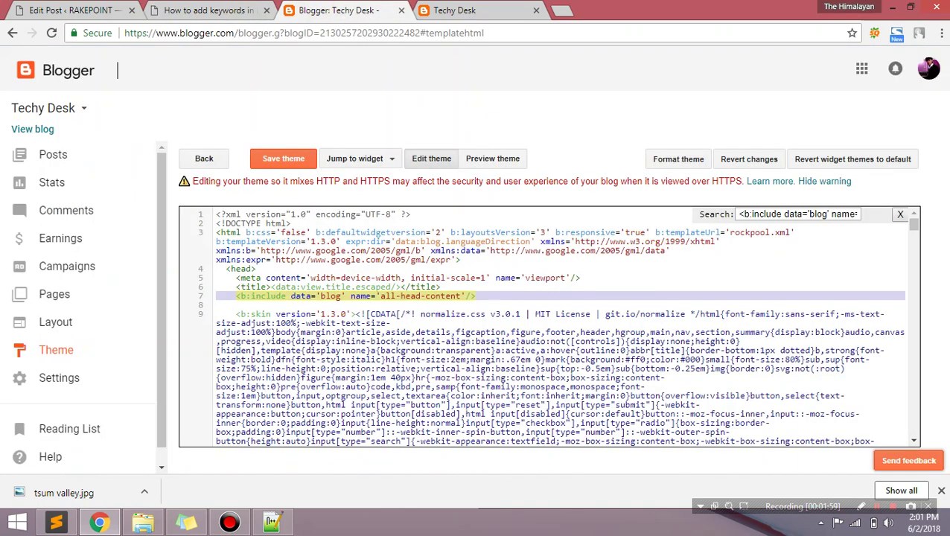
left_click(494, 296)
key("Return")
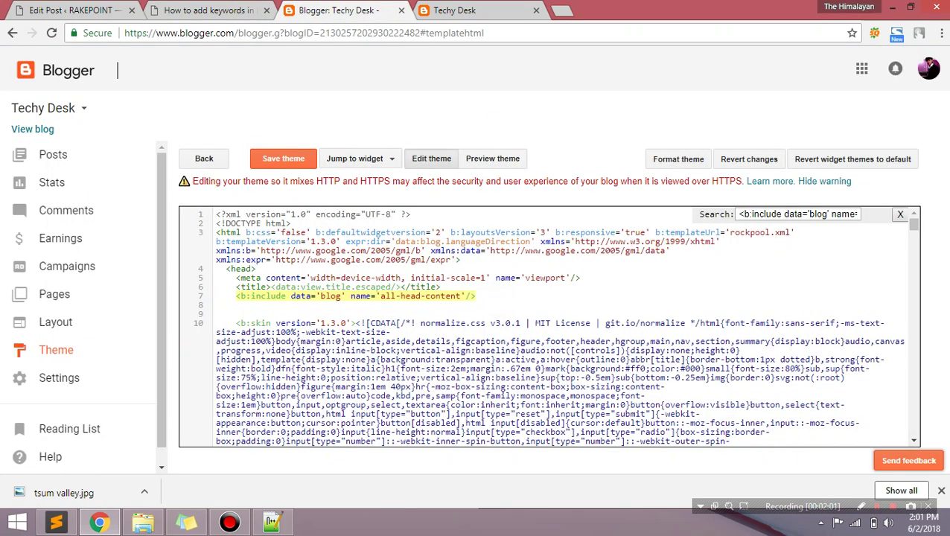
key("ctrl+v")
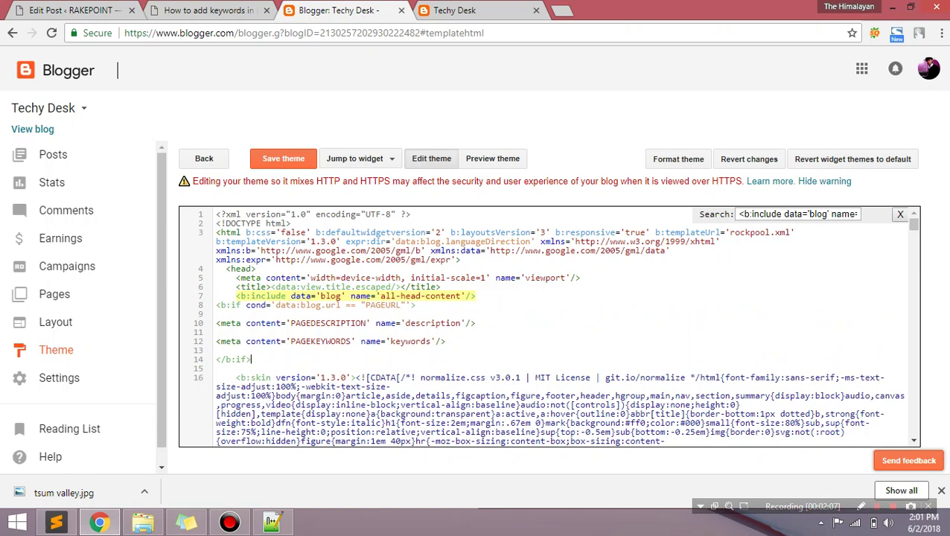
key("ctrl+Tab")
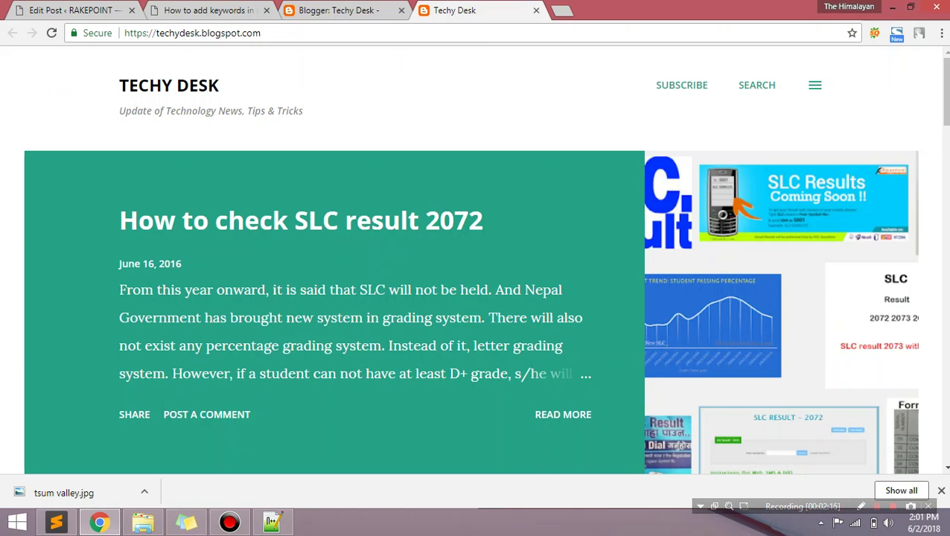
left_click(365, 222)
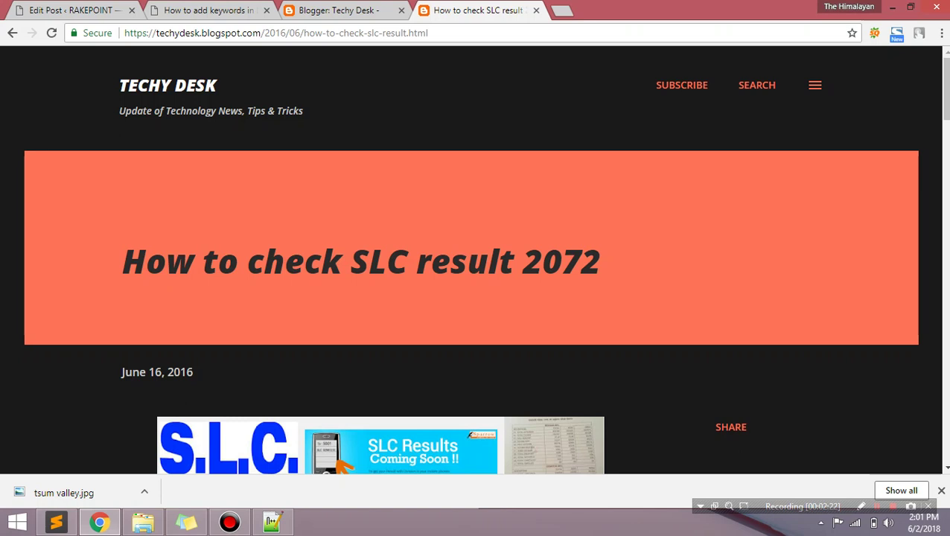
left_click(174, 33)
key("ctrl+c")
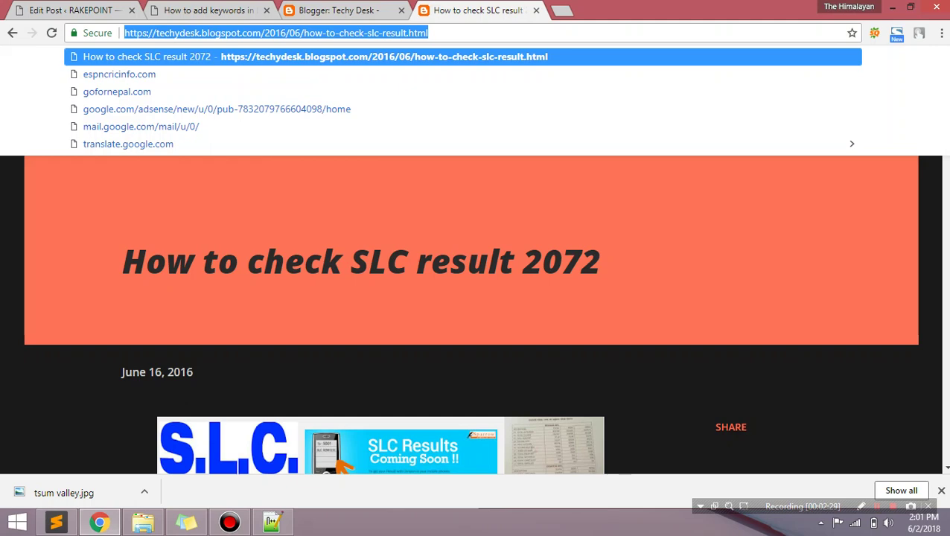
left_click(292, 7)
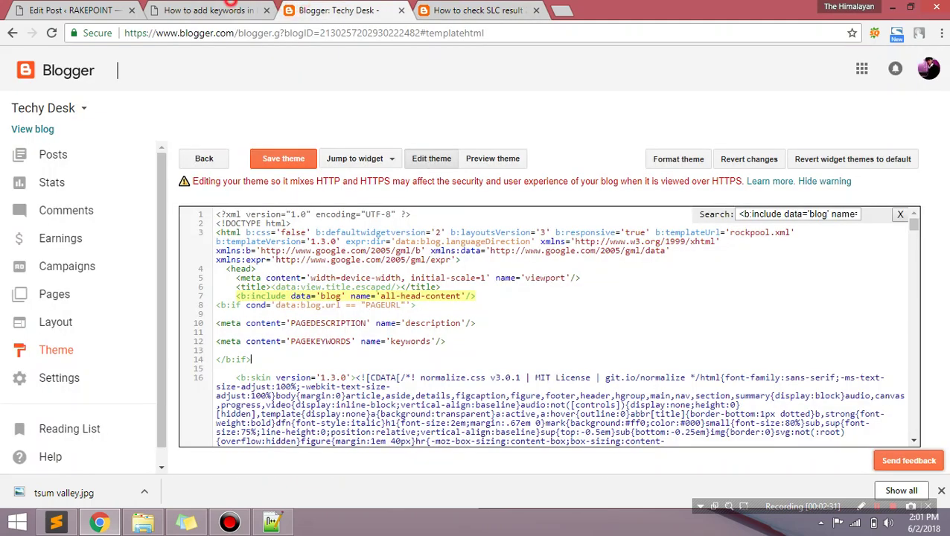
double_click(373, 305)
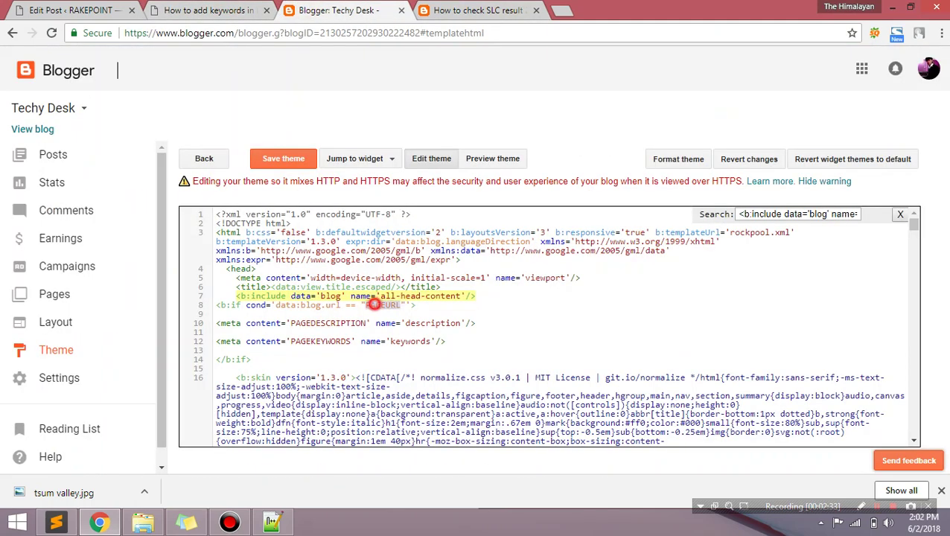
left_click(375, 306)
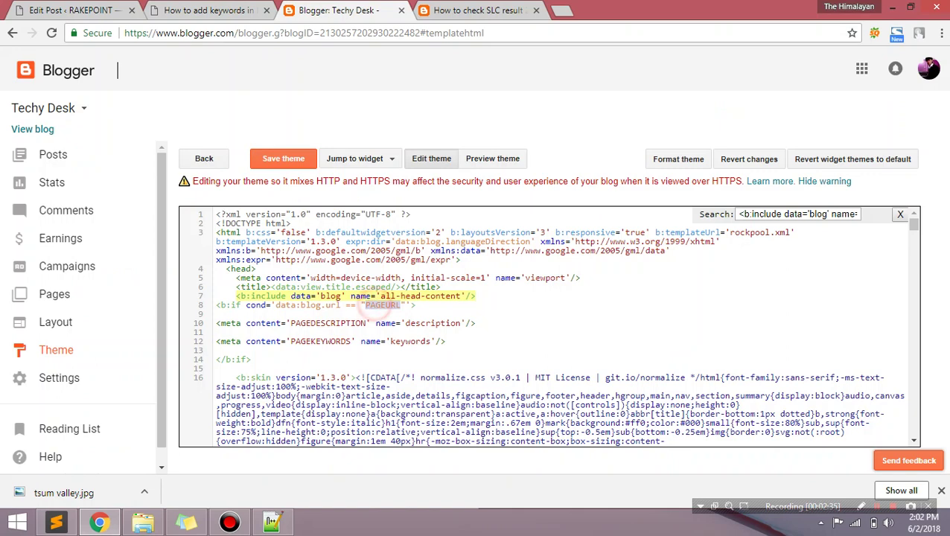
double_click(376, 305)
key("BackSpace")
key("ctrl+v")
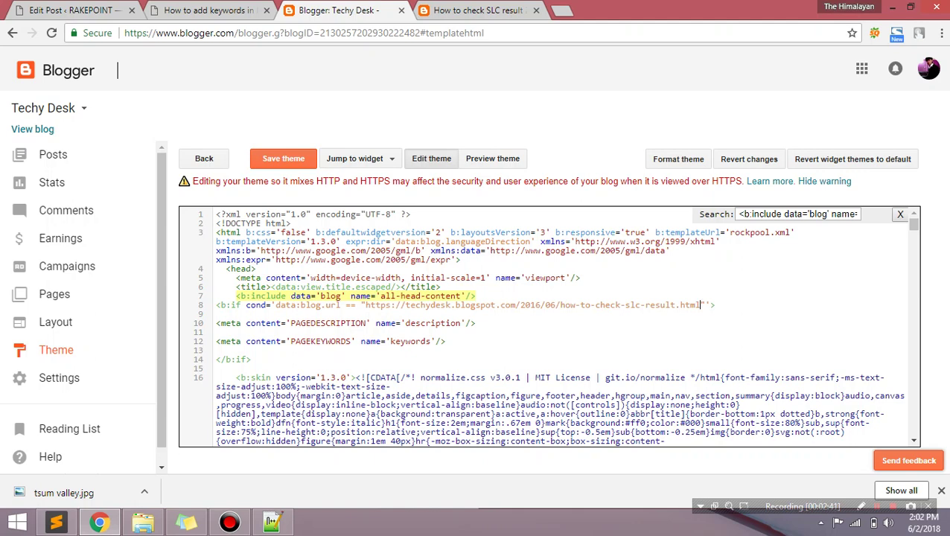
double_click(320, 323)
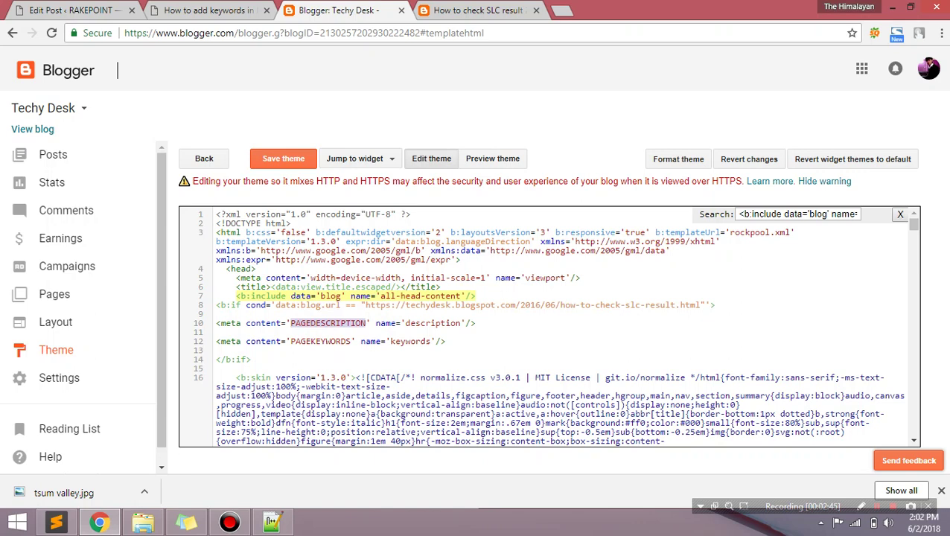
left_click(477, 10)
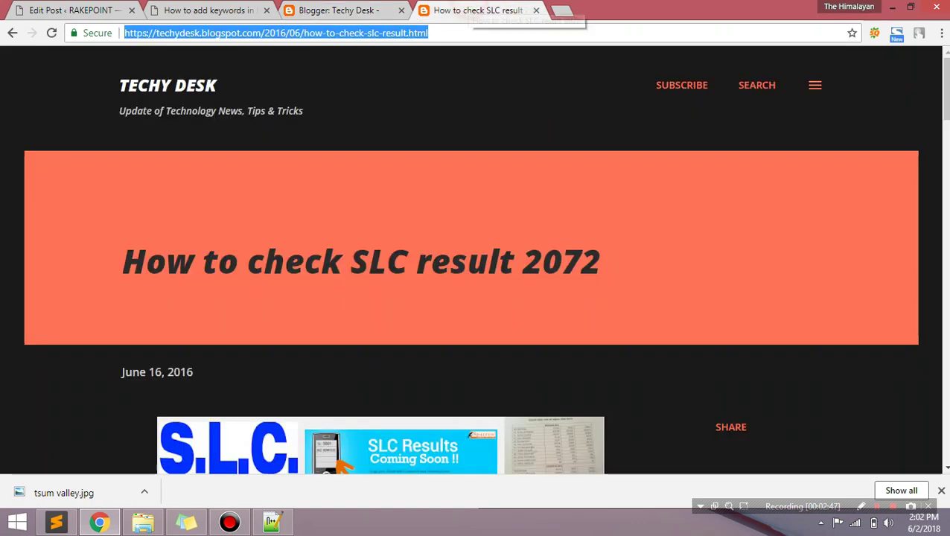
scroll(475, 260, "down", 5)
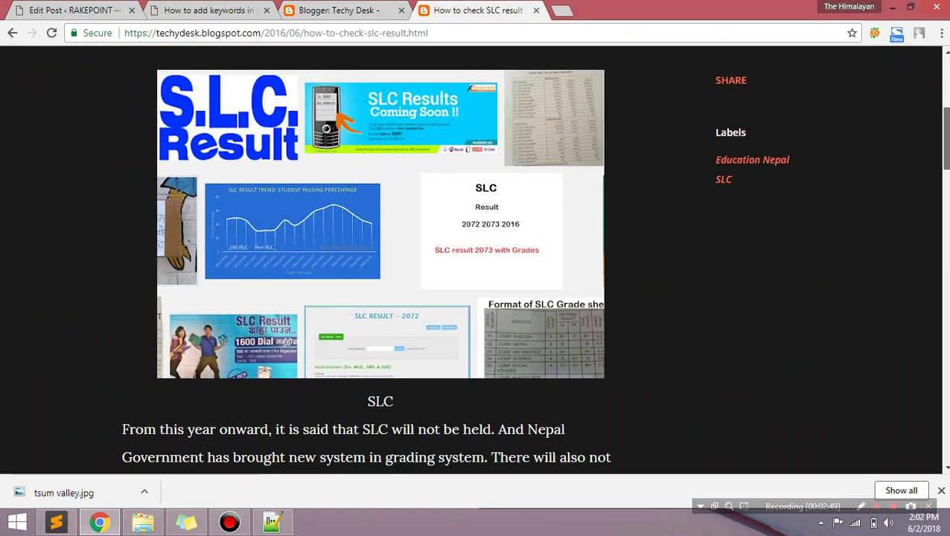
scroll(475, 260, "down", 3)
scroll(475, 261, "up", 8)
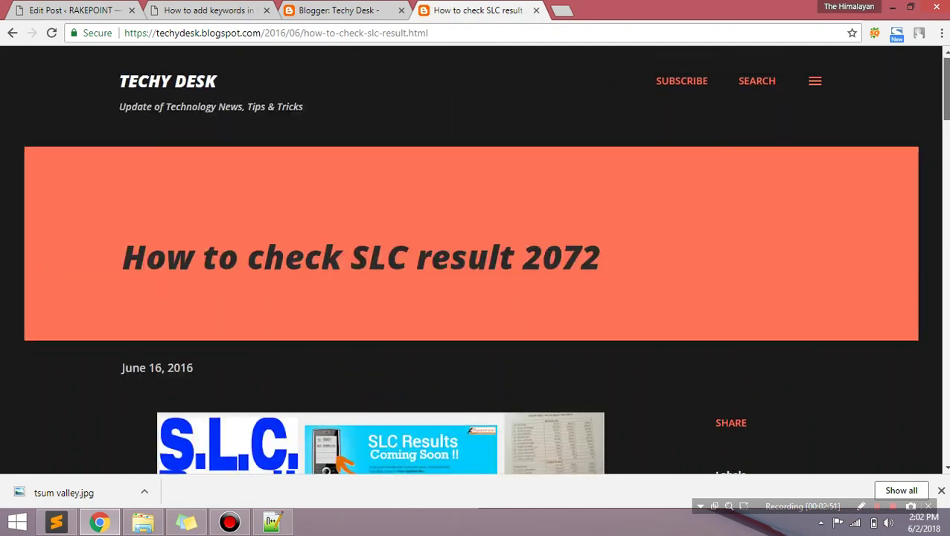
scroll(475, 261, "down", 5)
left_click_drag(123, 230, 488, 260)
key("ctrl+c")
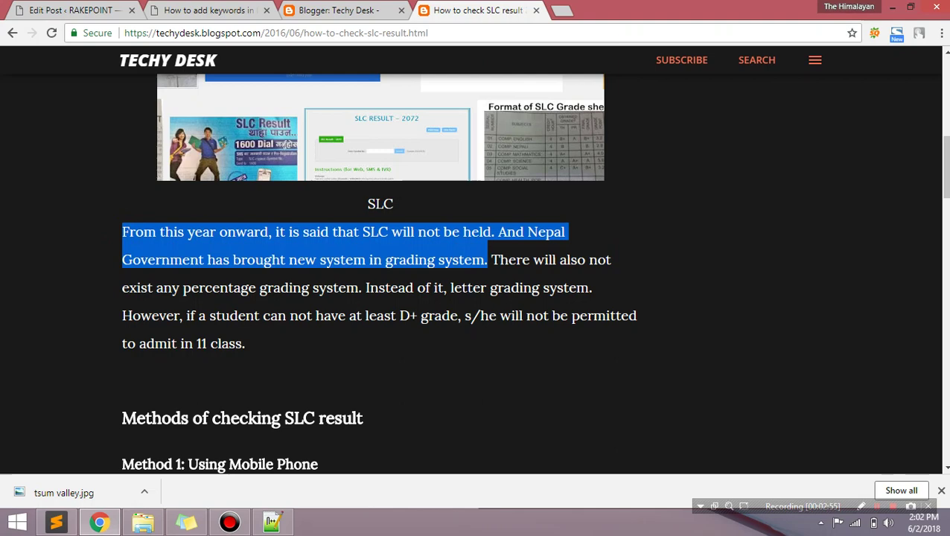
left_click(335, 10)
double_click(318, 324)
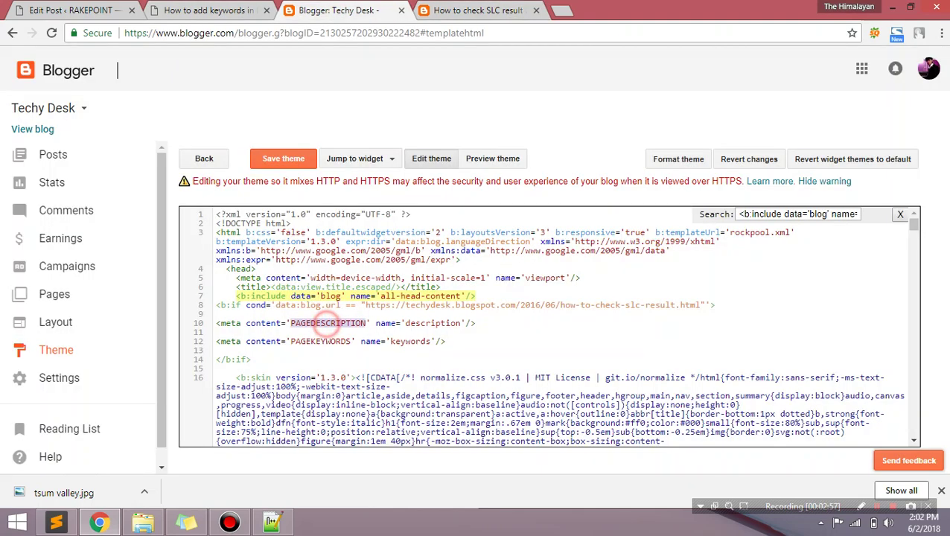
Fill in the SLC post description and keywords 'SLC, Result of SLC, My SLC Result', then save.
key("ctrl+v")
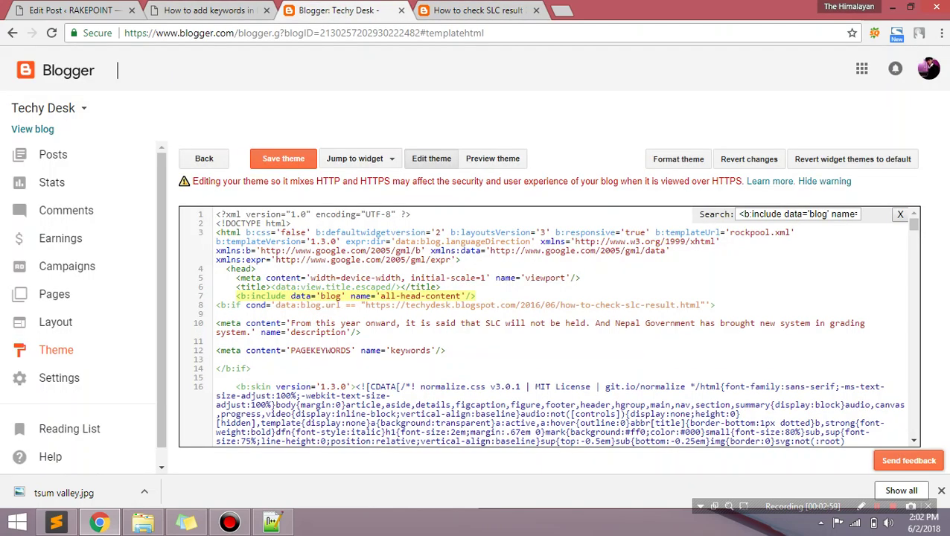
left_click(312, 350)
double_click(313, 350)
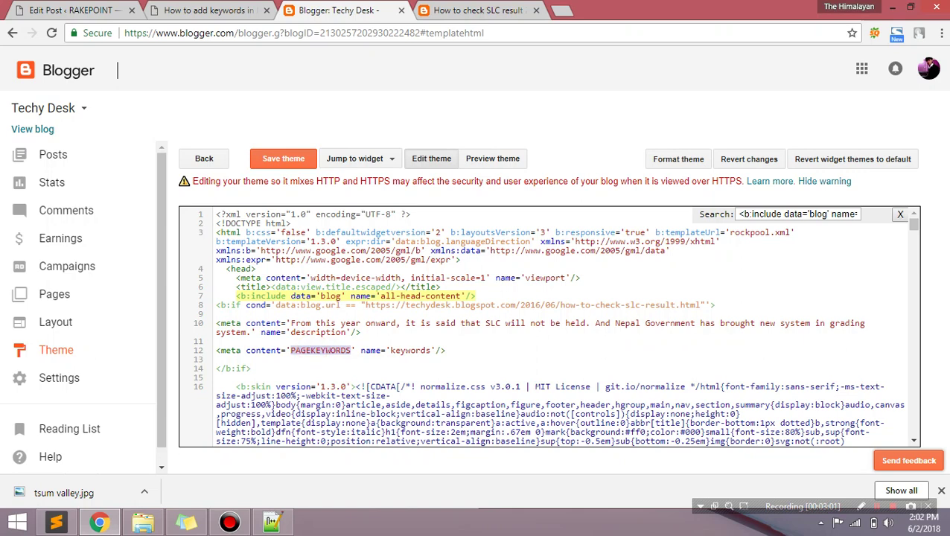
type("S")
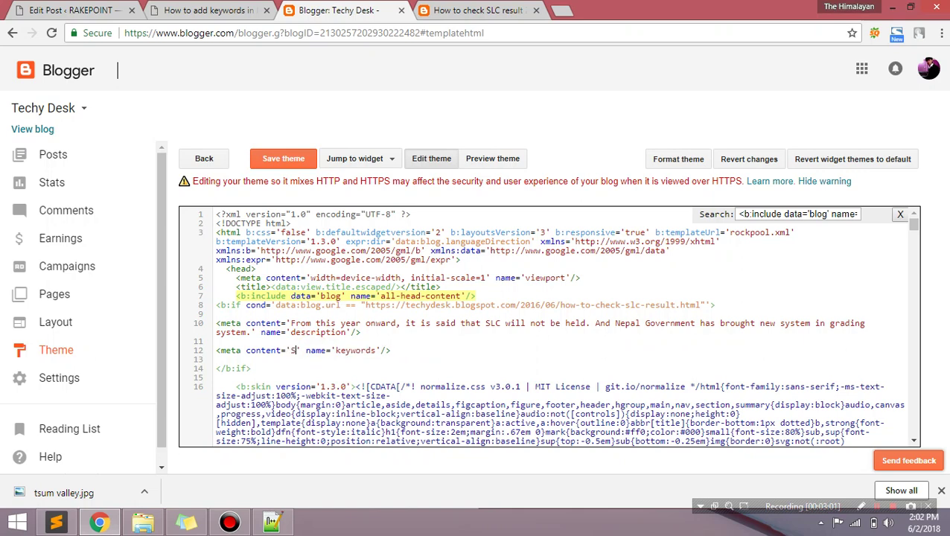
type("LC, ")
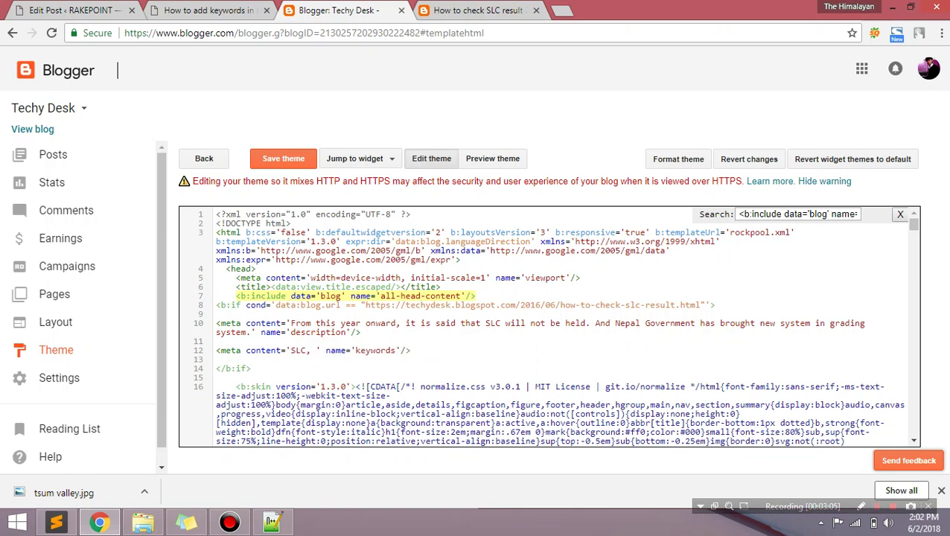
type("Re")
type("sult ")
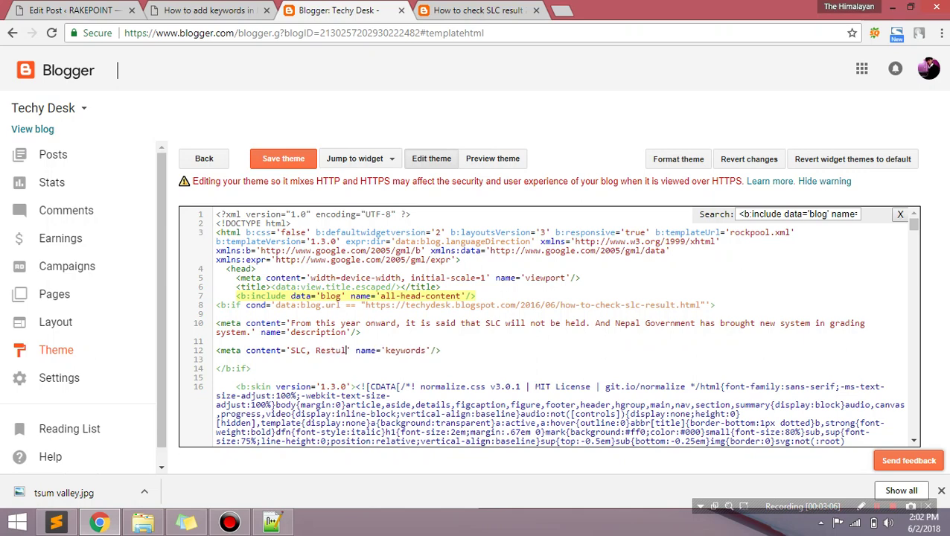
type("of SLC")
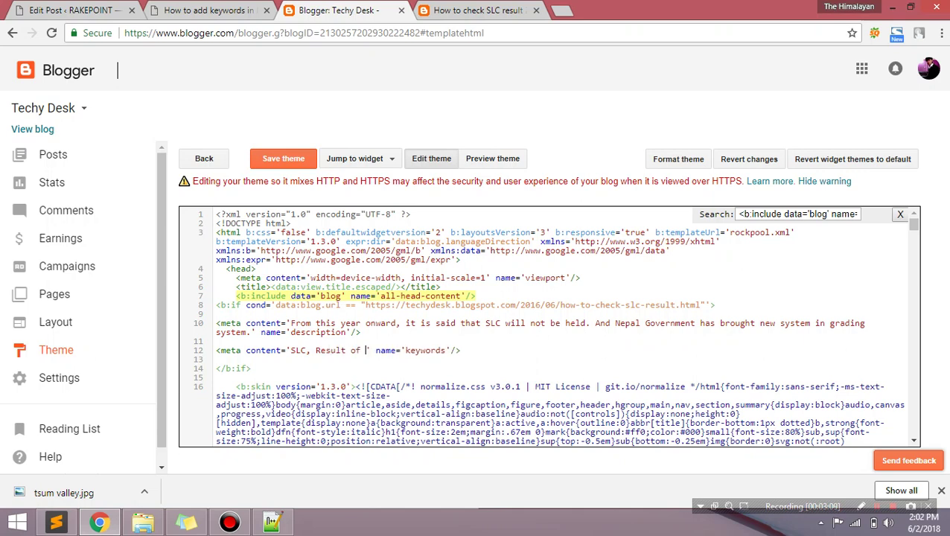
type(", ")
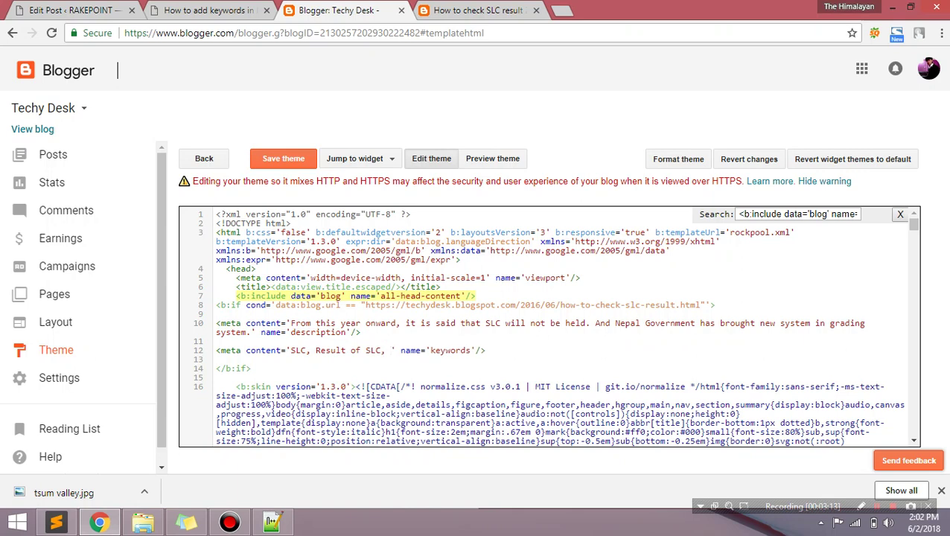
type("My SLC ")
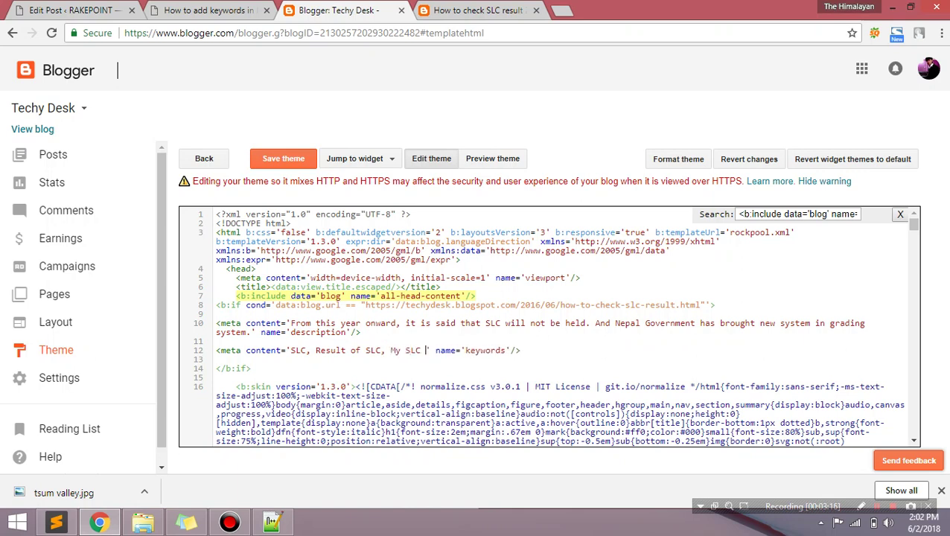
type("Result")
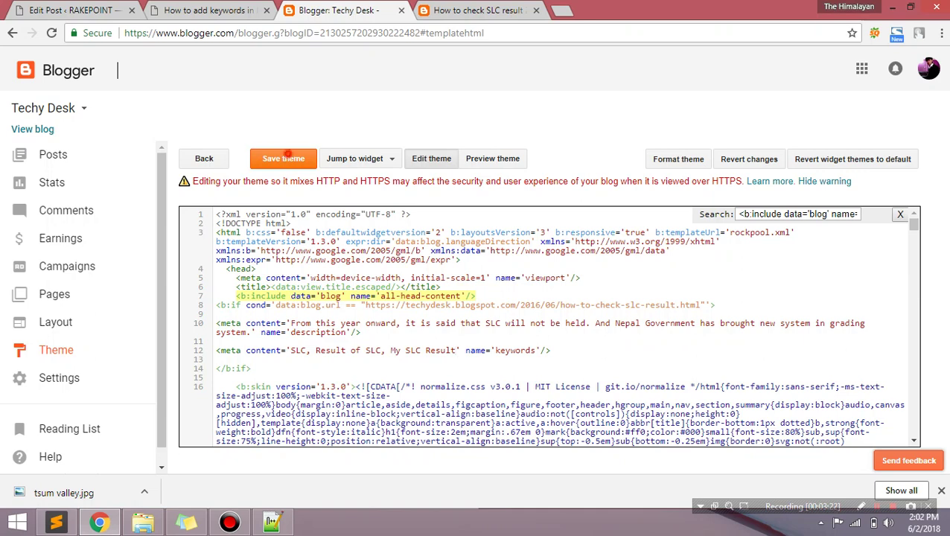
left_click(288, 156)
Reload the How to check SLC result post so it picks up the saved theme.
left_click(476, 11)
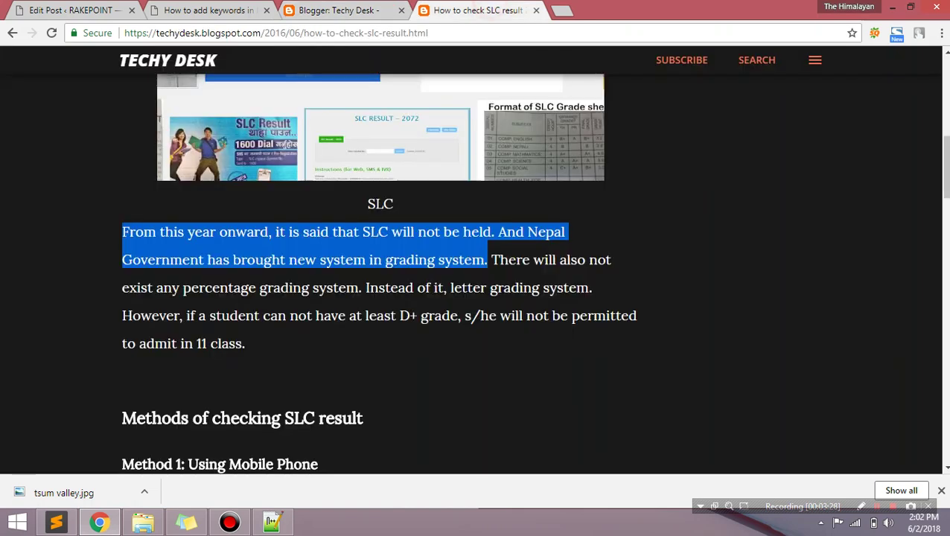
key("ctrl+shift+Tab")
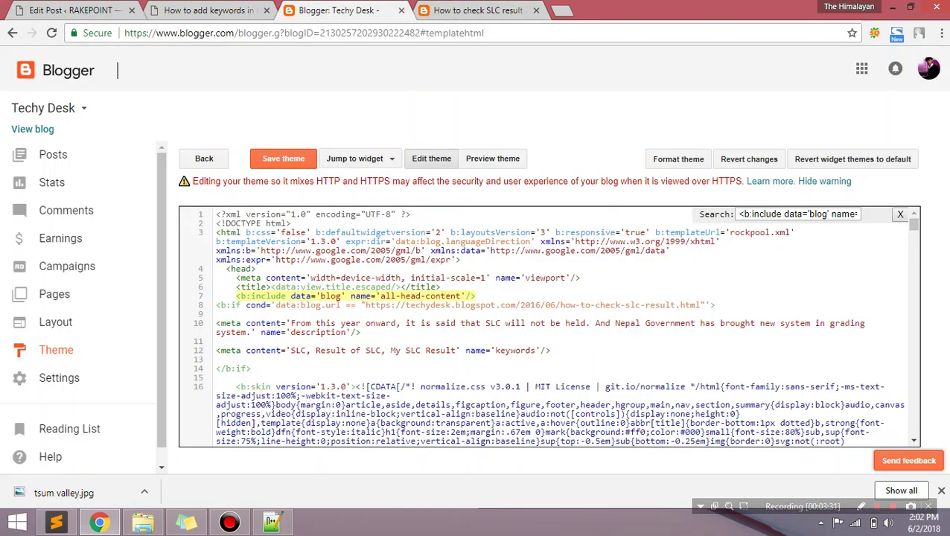
key("ctrl+Tab")
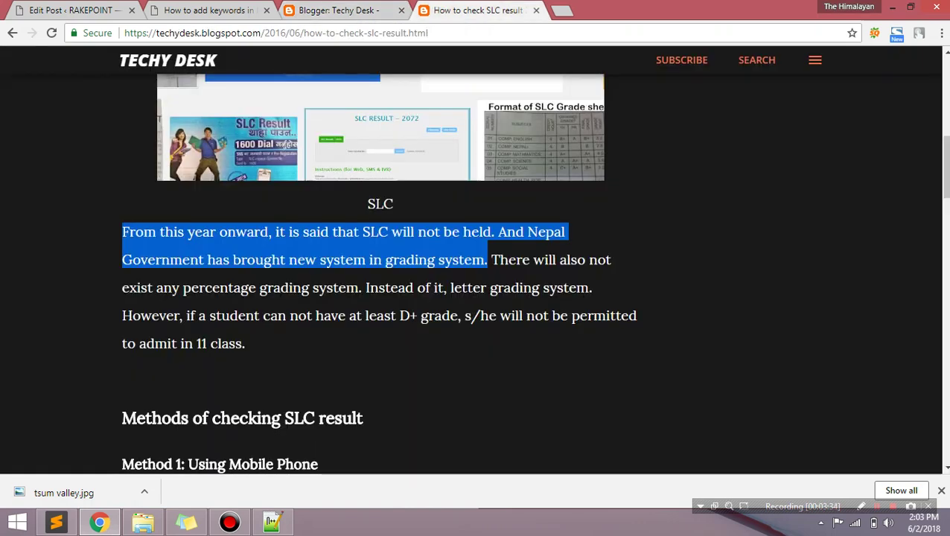
key("ctrl+l")
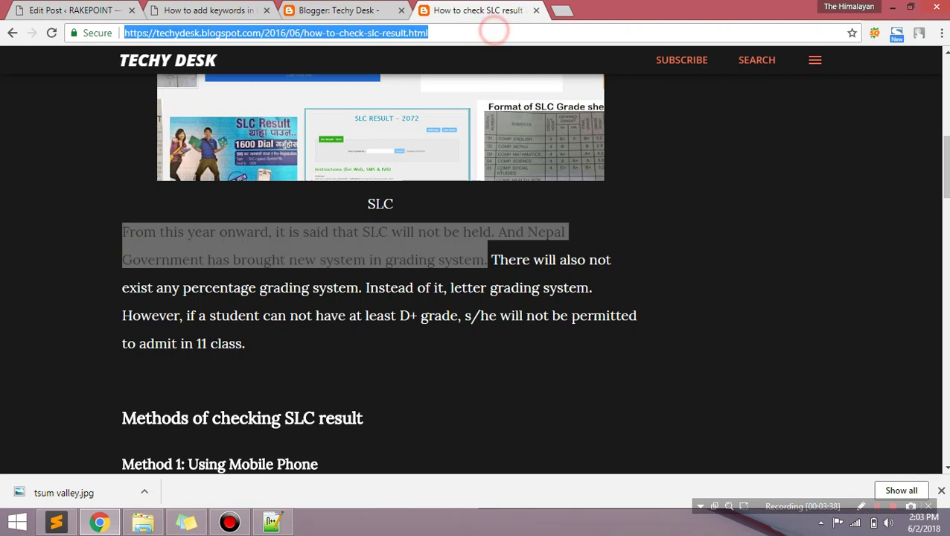
key("Return")
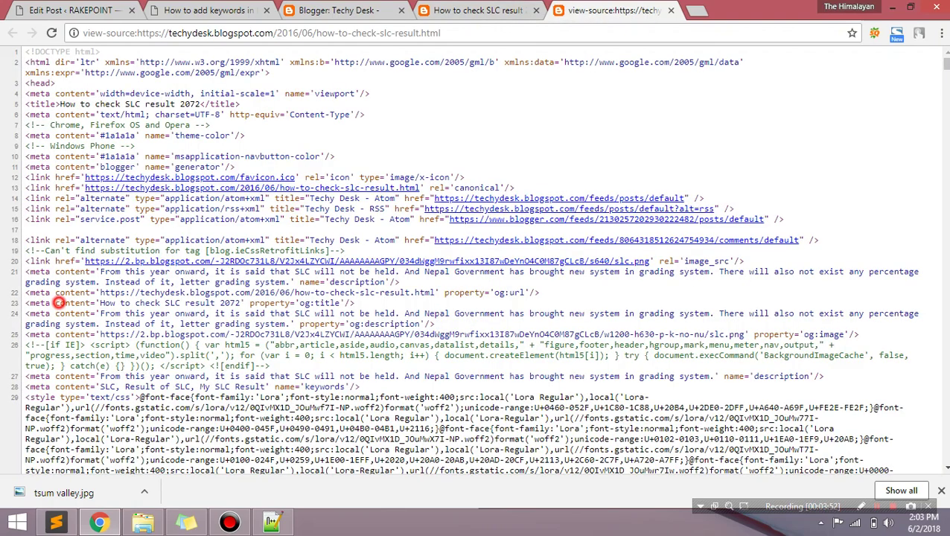
Search the source for 'keyword' and highlight the keyword list and description meta tag on lines 27–28.
triple_click(58, 302)
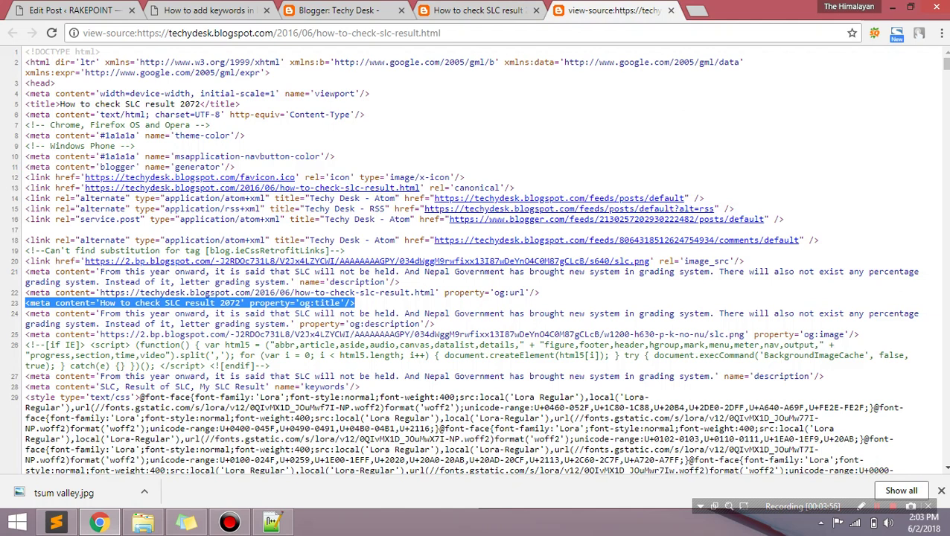
key("ctrl+f")
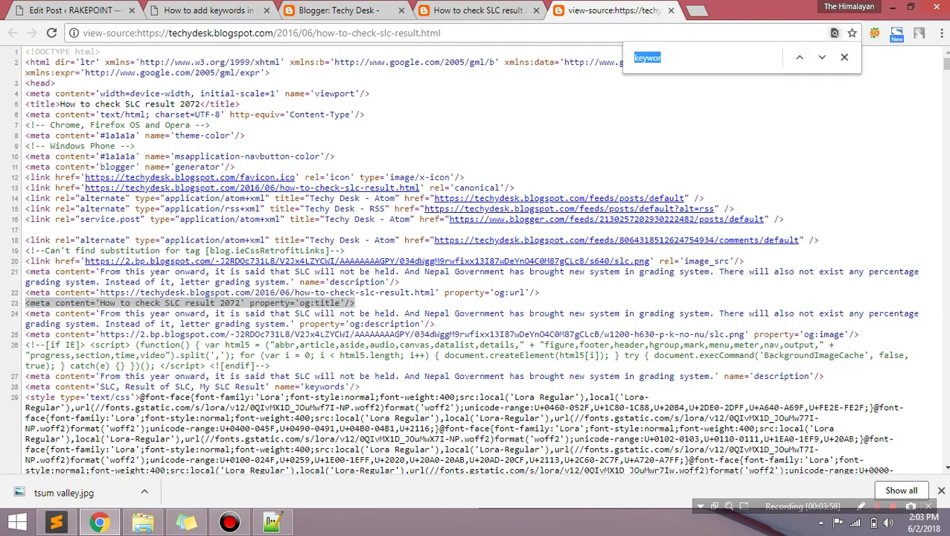
type("keywor")
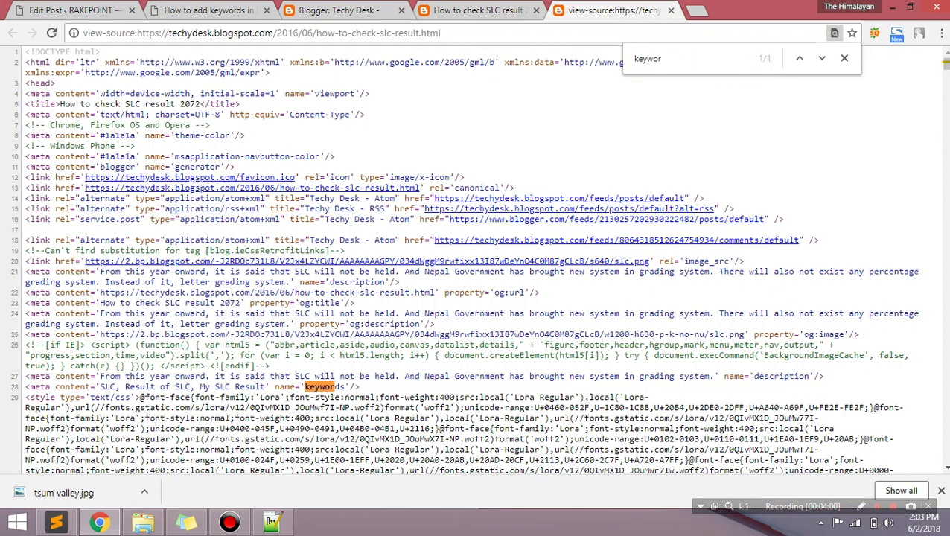
type("d")
double_click(325, 386)
left_click_drag(99, 387, 262, 386)
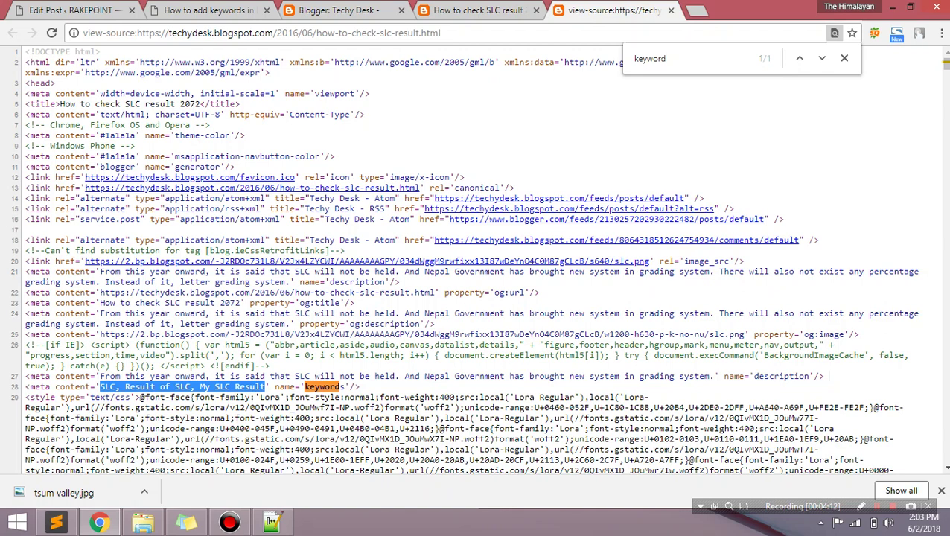
left_click_drag(98, 376, 25, 376)
left_click_drag(100, 376, 714, 377)
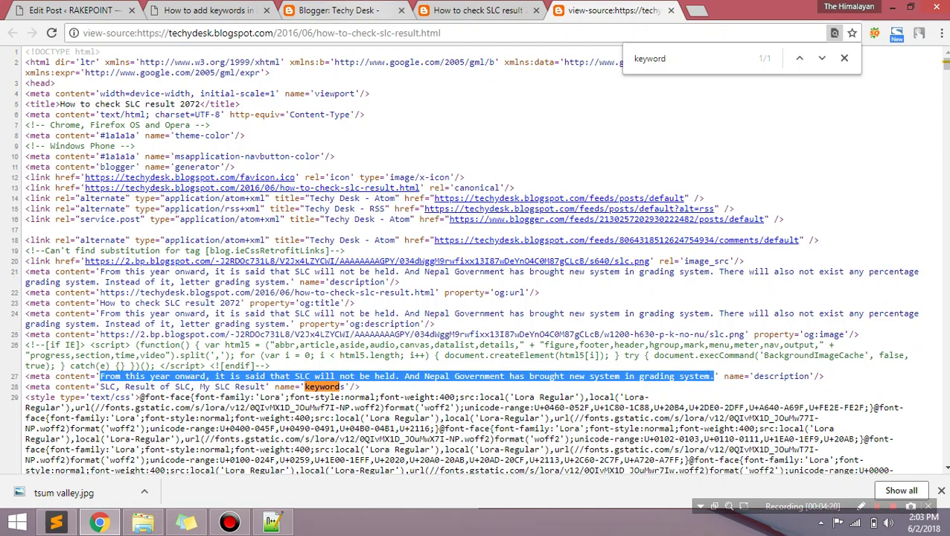
Cycle through the tutorial, post and page-source tabs, ending back in the Techy Desk theme editor.
left_click(339, 10)
left_click(209, 11)
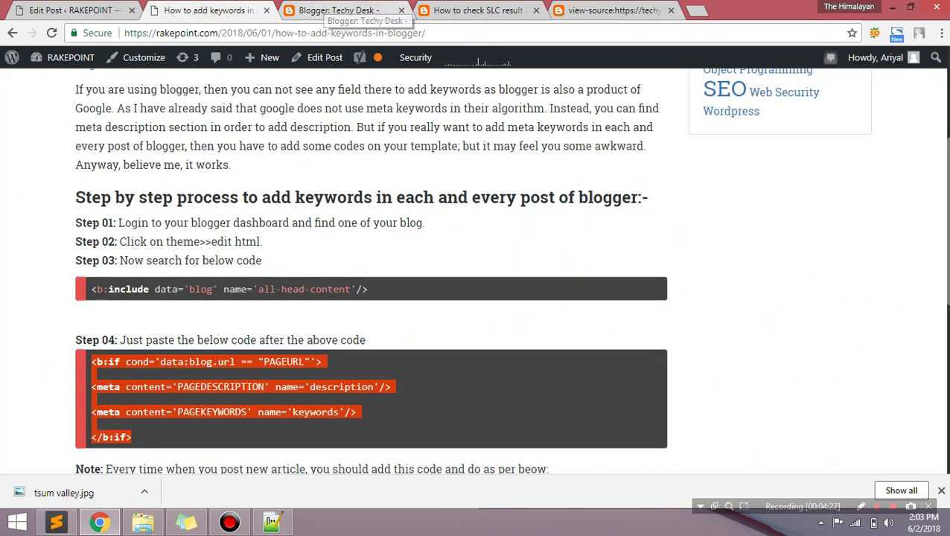
scroll(371, 271, "down", 1)
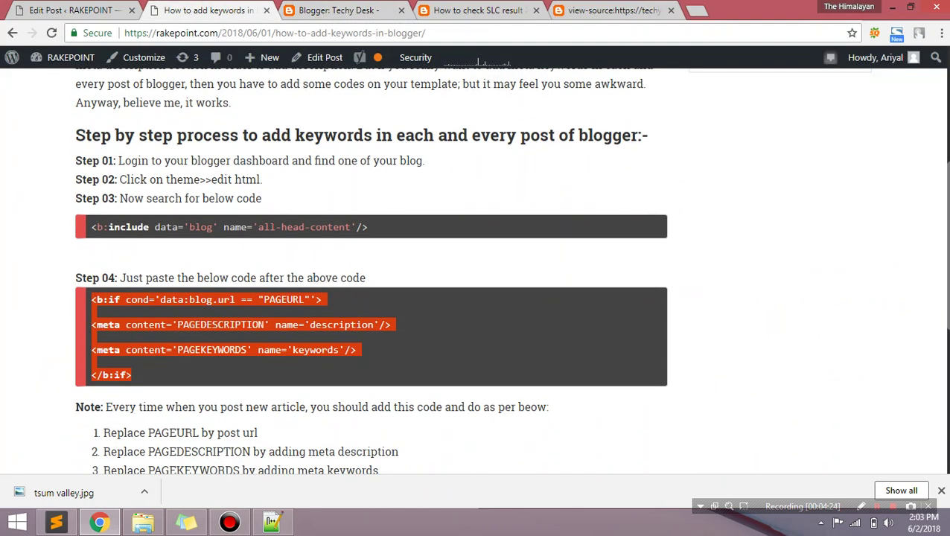
left_click(607, 11)
left_click(478, 10)
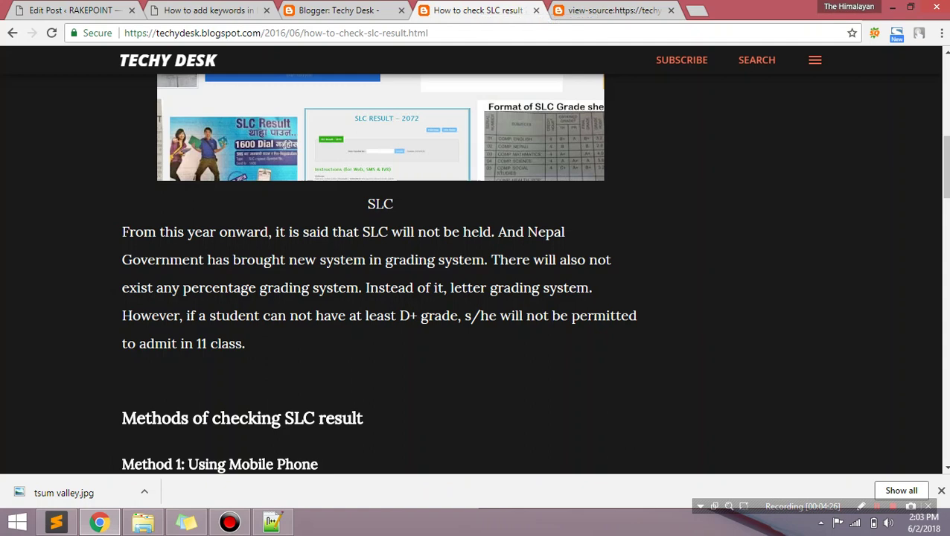
left_click(212, 11)
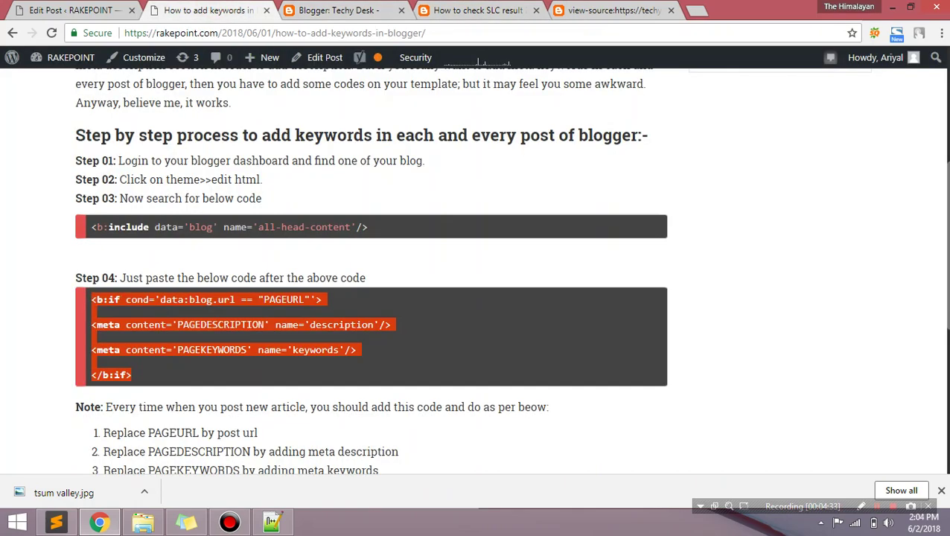
left_click(476, 11)
left_click(338, 10)
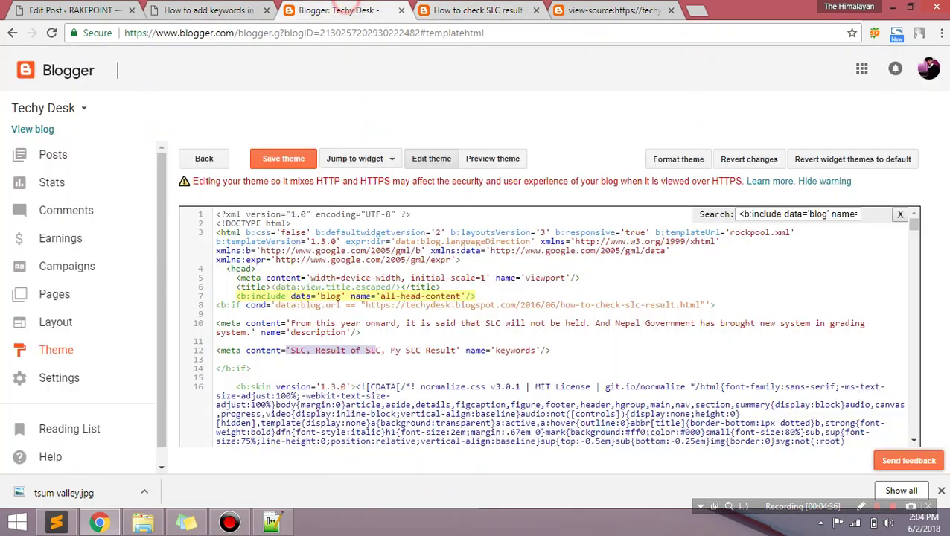
left_click(610, 11)
left_click(476, 11)
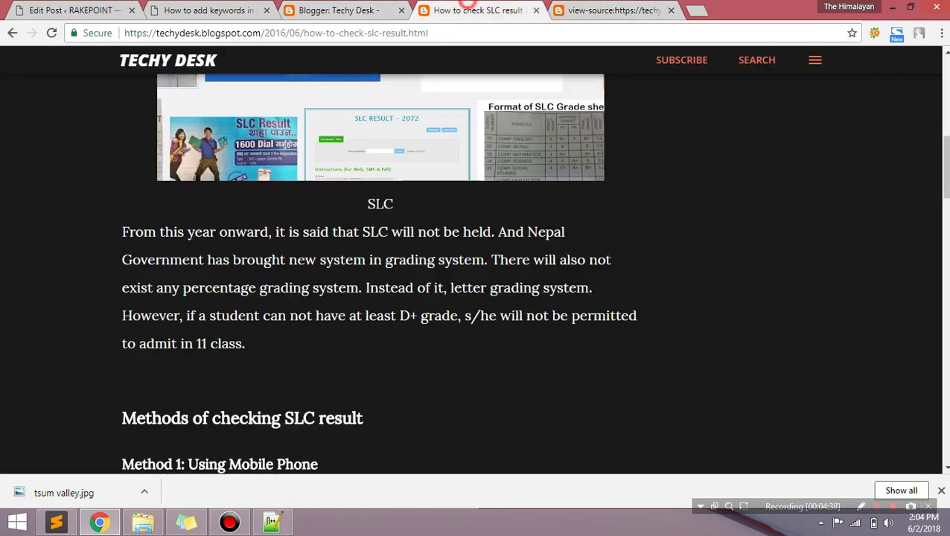
left_click(339, 10)
left_click(297, 312)
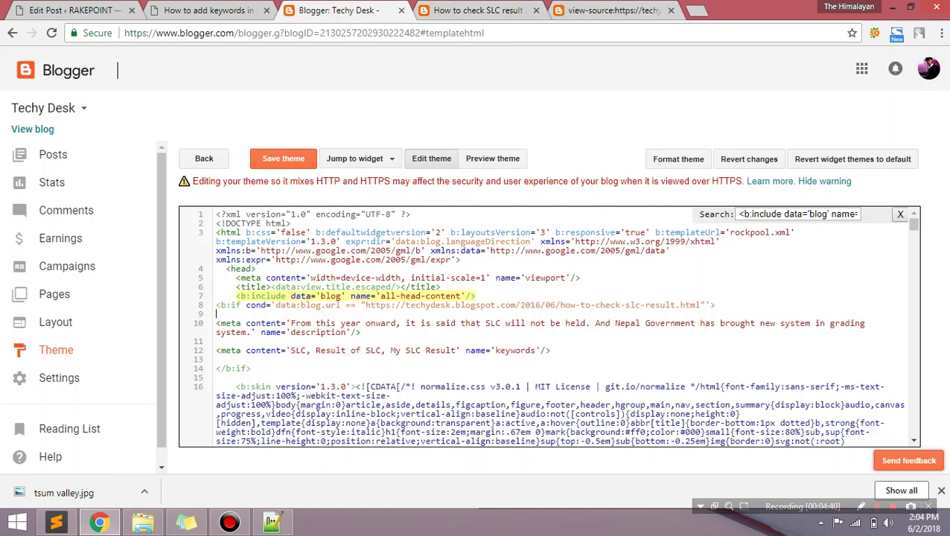
Paste a copy of the lines 8–14 b:if block below it, filling lines 16–22.
left_click_drag(216, 305, 251, 368)
key("ctrl+c")
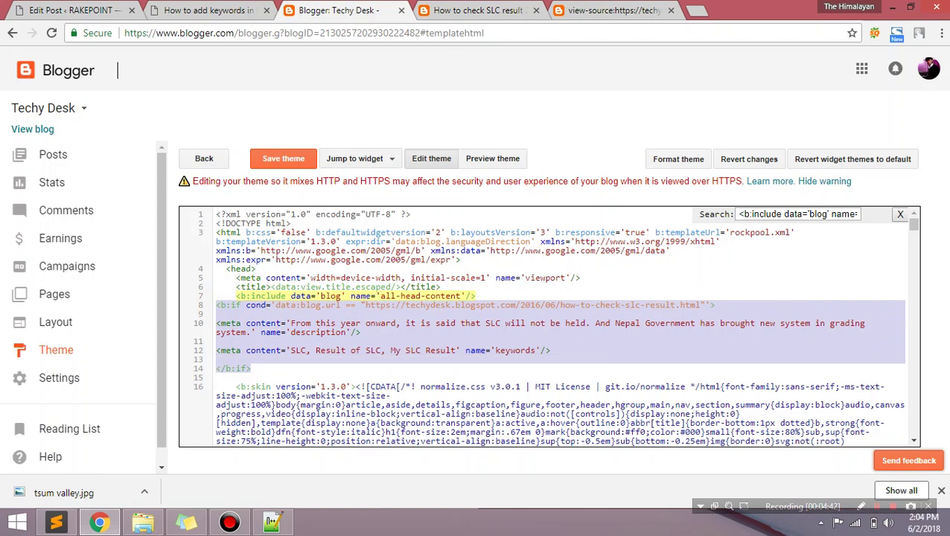
left_click(216, 377)
key("Return")
key("Return")
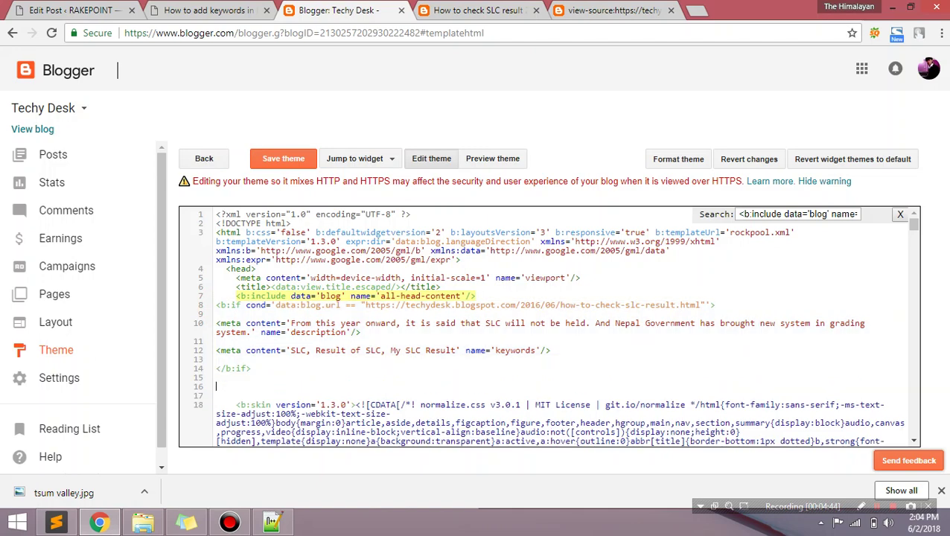
key("ctrl+v")
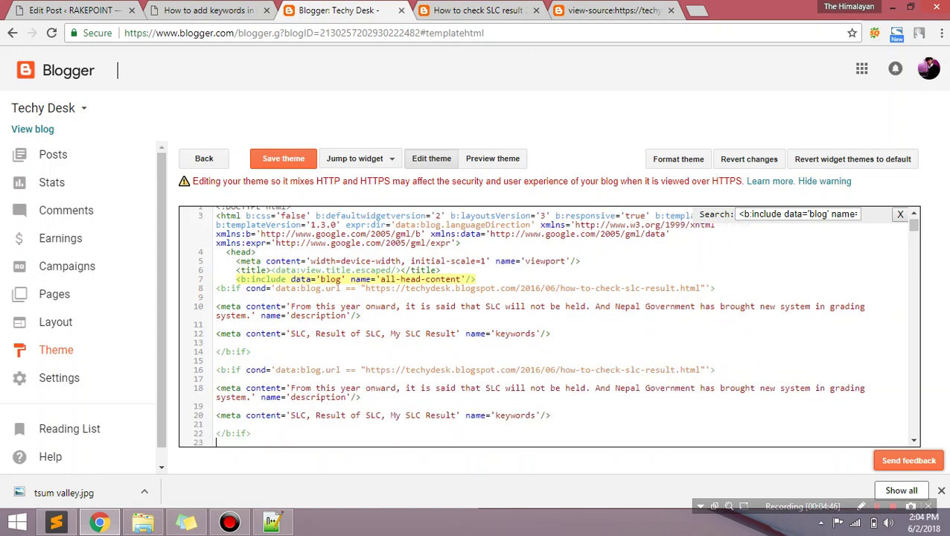
left_click_drag(361, 370, 441, 370)
left_click(339, 388)
left_click_drag(291, 416, 454, 416)
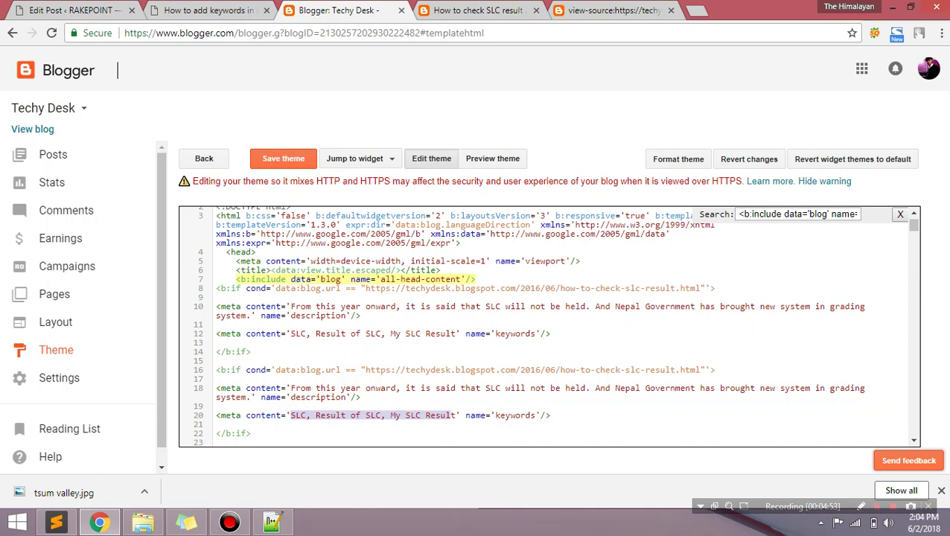